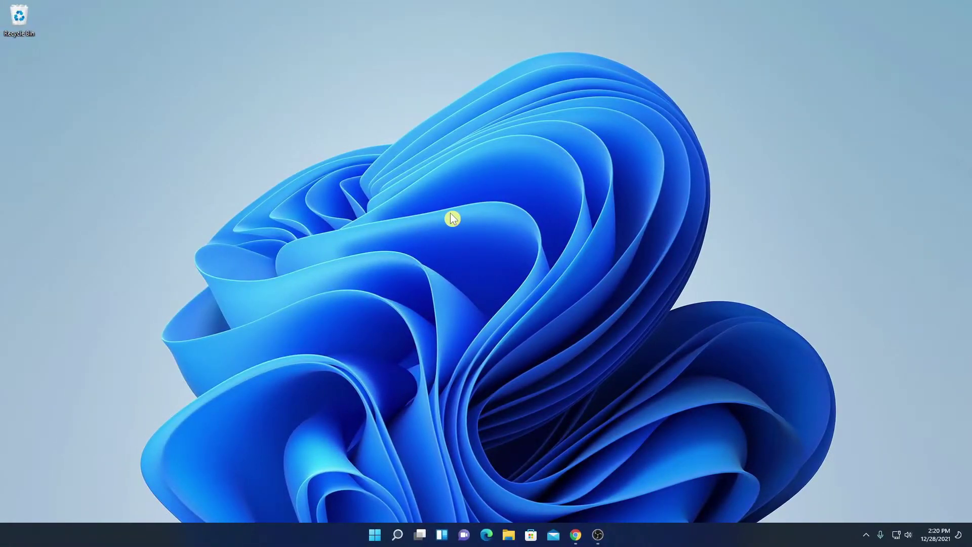
Step: Restore the Chrome window showing the Google search results for vlc
{"action": "left_click", "coordinate": [575, 535]}
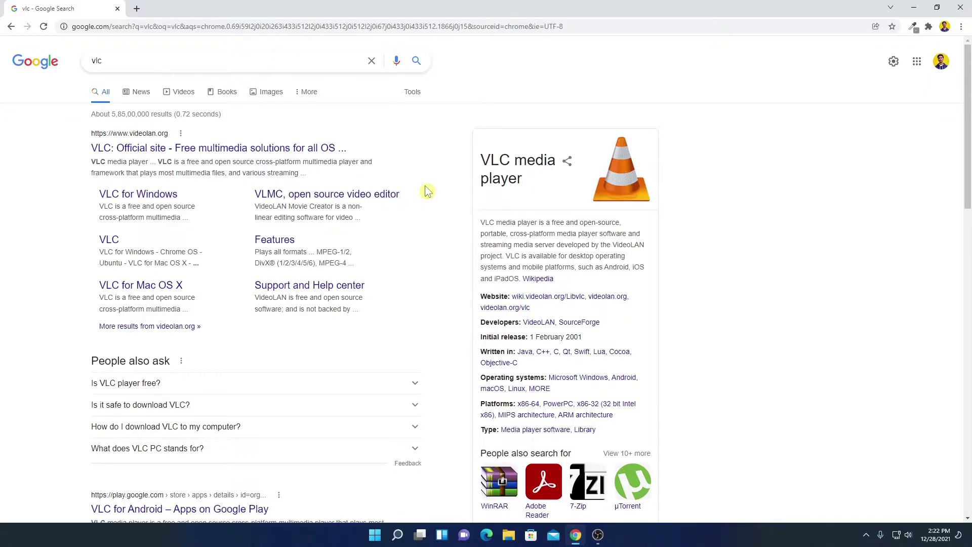
Step: Go to the official VideoLAN site and download the VLC 3.0.16 Windows 64bit installer
{"action": "left_click", "coordinate": [188, 148]}
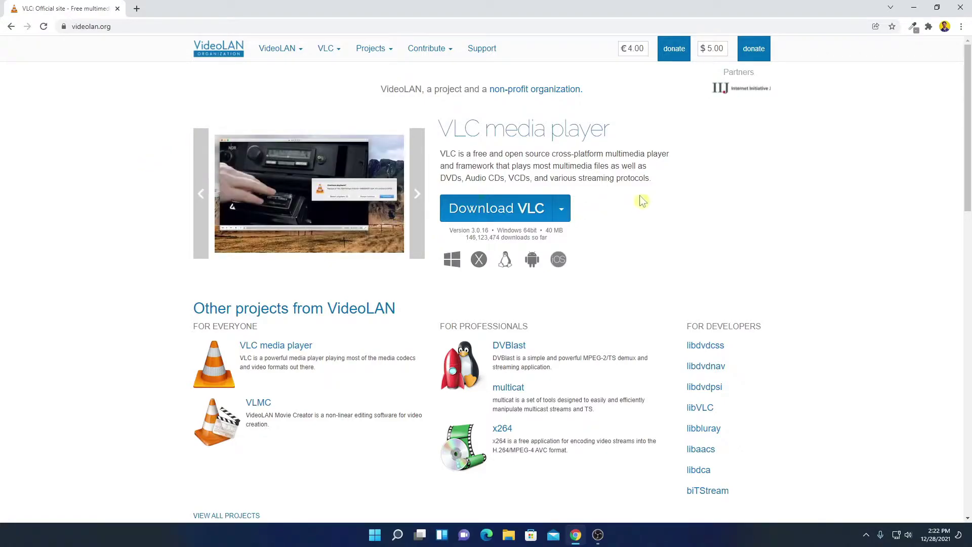
{"action": "scroll", "coordinate": [735, 198], "scroll_direction": "down", "scroll_amount": 16}
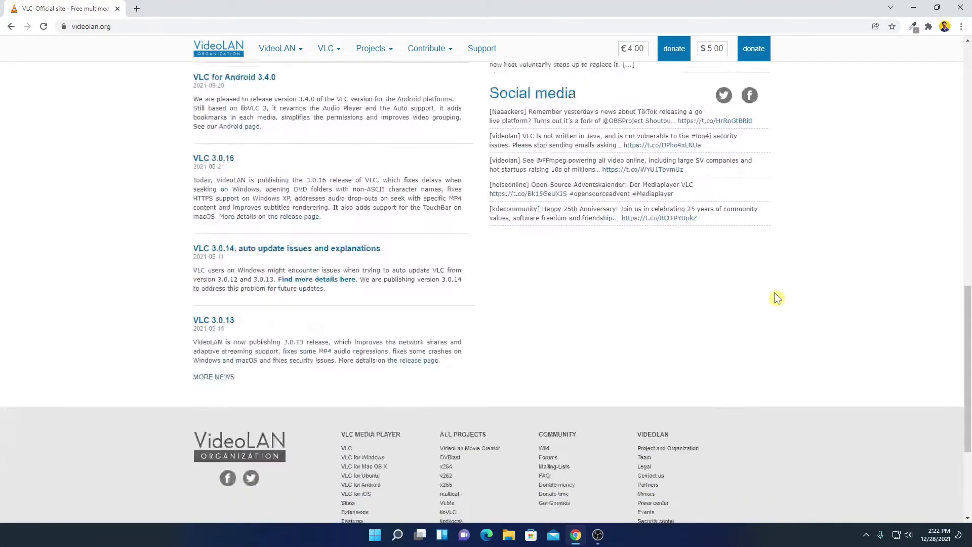
{"action": "scroll", "coordinate": [777, 298], "scroll_direction": "up", "scroll_amount": 15}
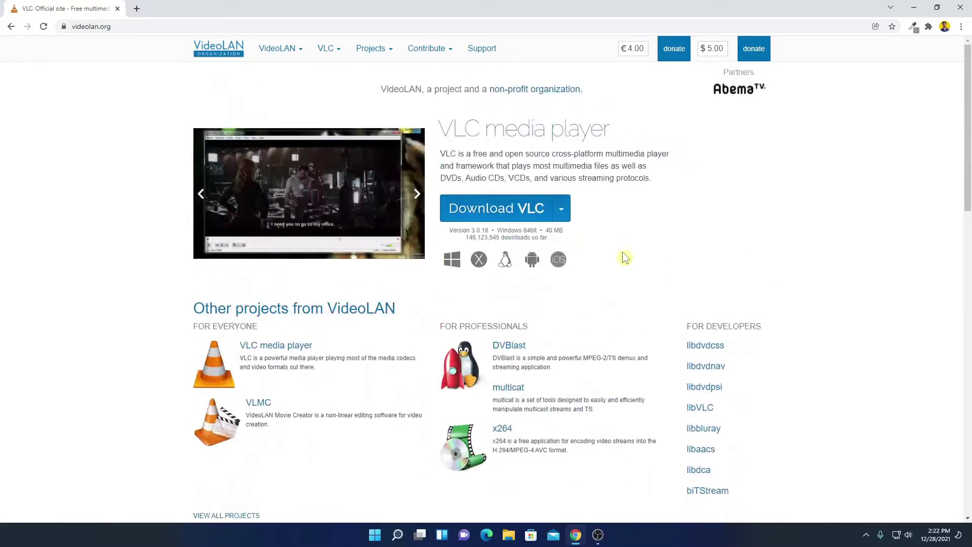
{"action": "left_click", "coordinate": [561, 217]}
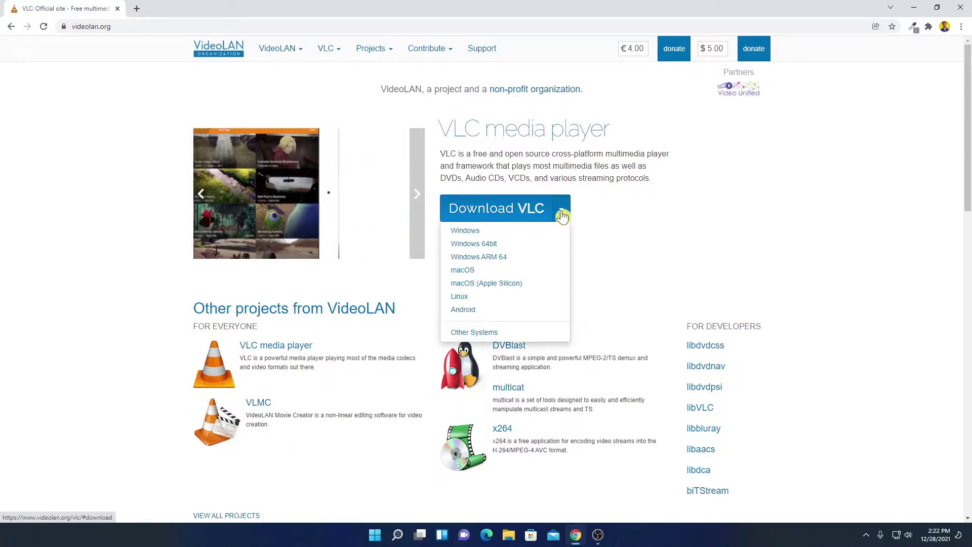
{"action": "left_click", "coordinate": [539, 245]}
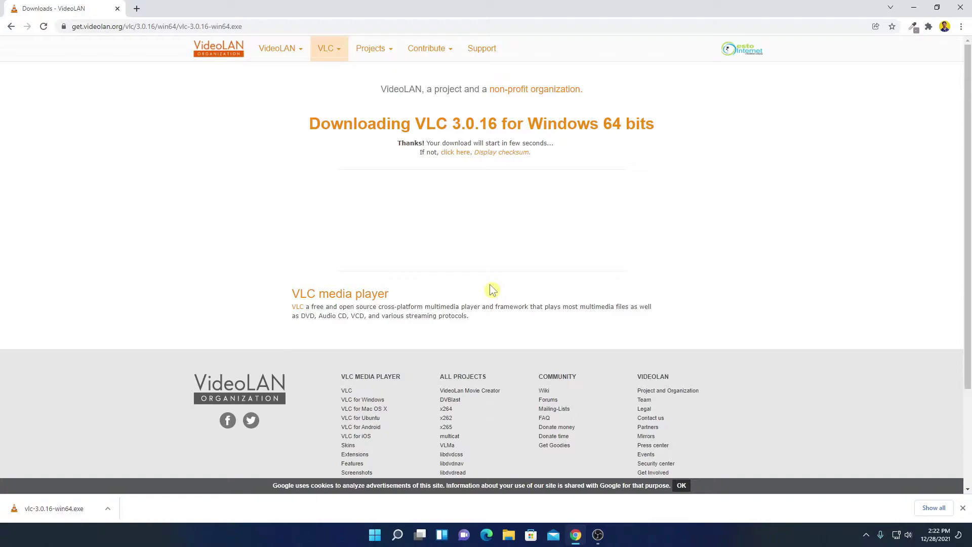
Step: Run the downloaded VLC installer and confirm English as the setup language
{"action": "left_click", "coordinate": [109, 509]}
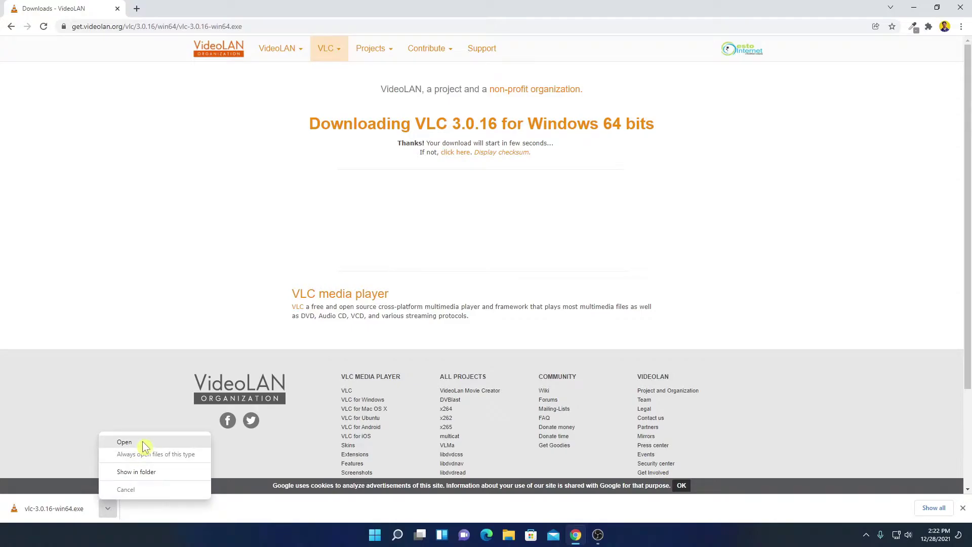
{"action": "left_click", "coordinate": [124, 443]}
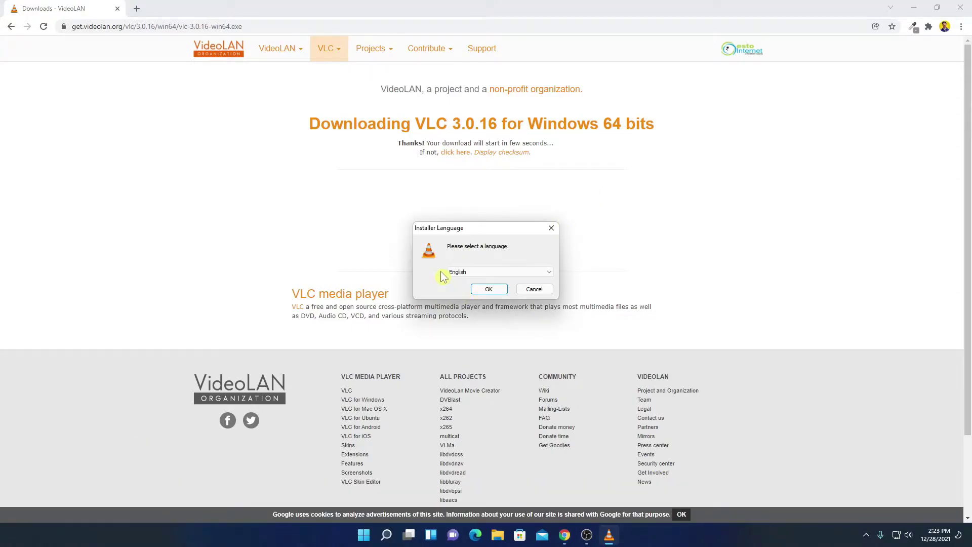
{"action": "left_click", "coordinate": [914, 7]}
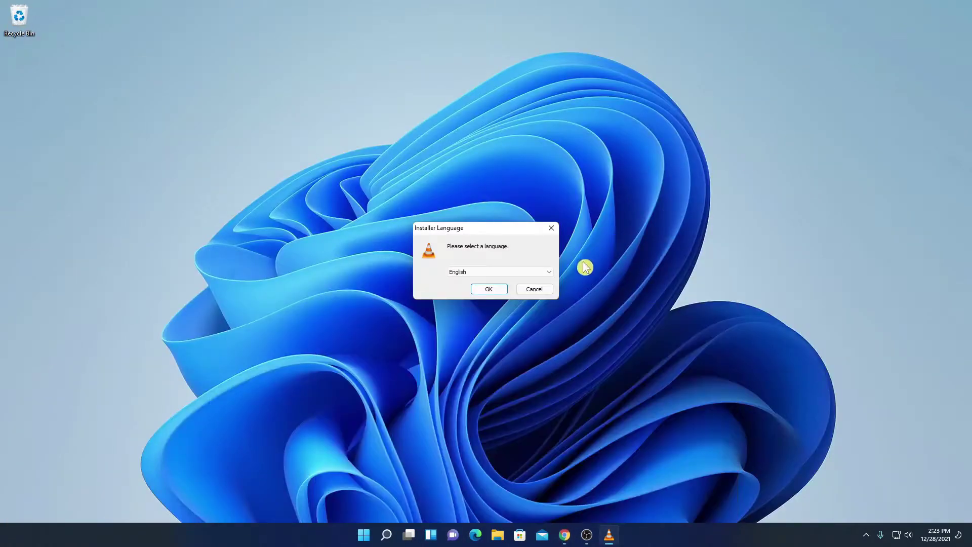
{"action": "left_click", "coordinate": [549, 272]}
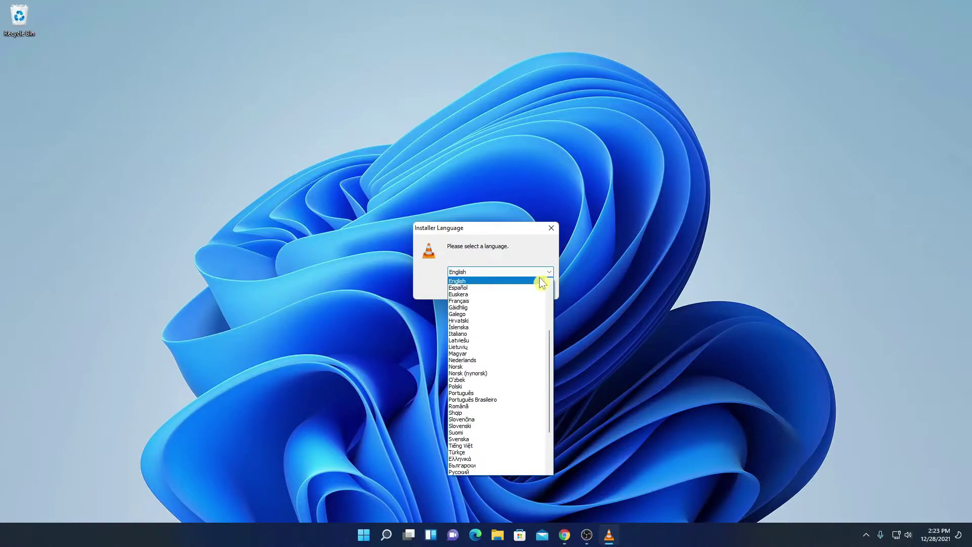
{"action": "left_click", "coordinate": [542, 282]}
{"action": "left_click", "coordinate": [493, 288]}
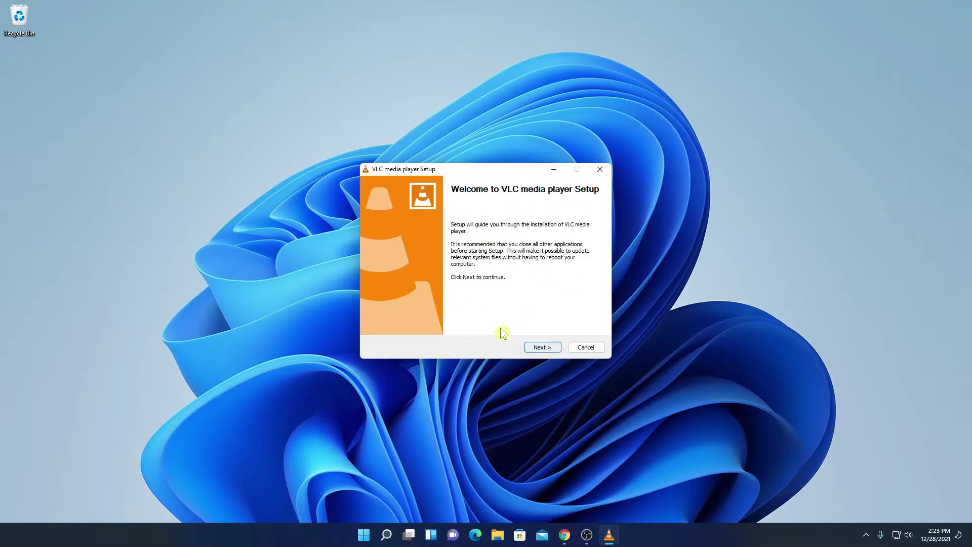
Step: Accept the license agreement and choose the Full install type (171.2 MB)
{"action": "left_click", "coordinate": [544, 347]}
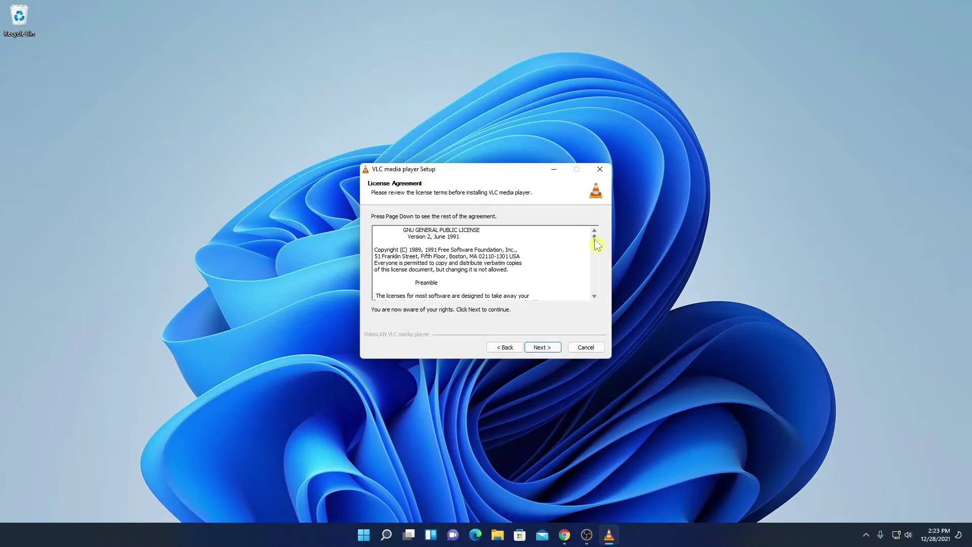
{"action": "left_click_drag", "start_coordinate": [595, 242], "coordinate": [595, 288]}
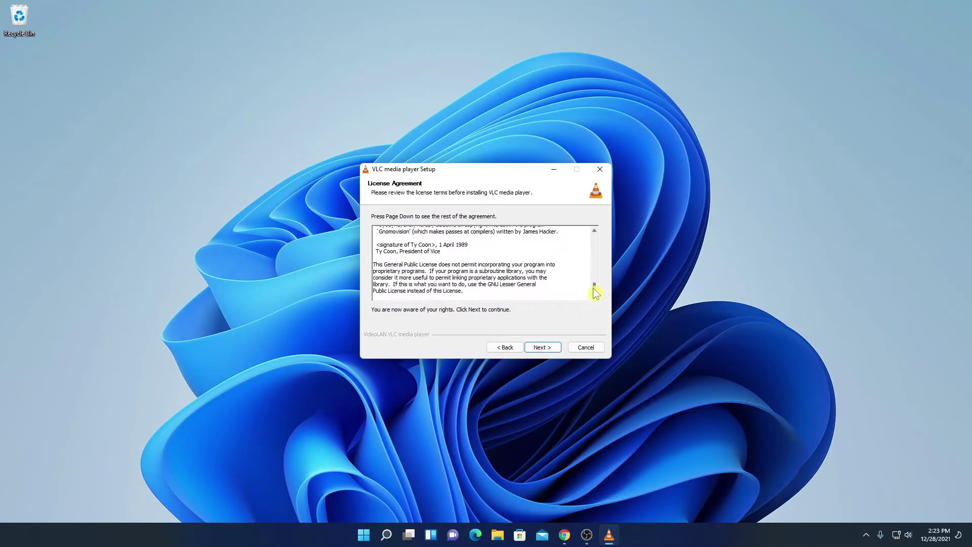
{"action": "left_click", "coordinate": [542, 349]}
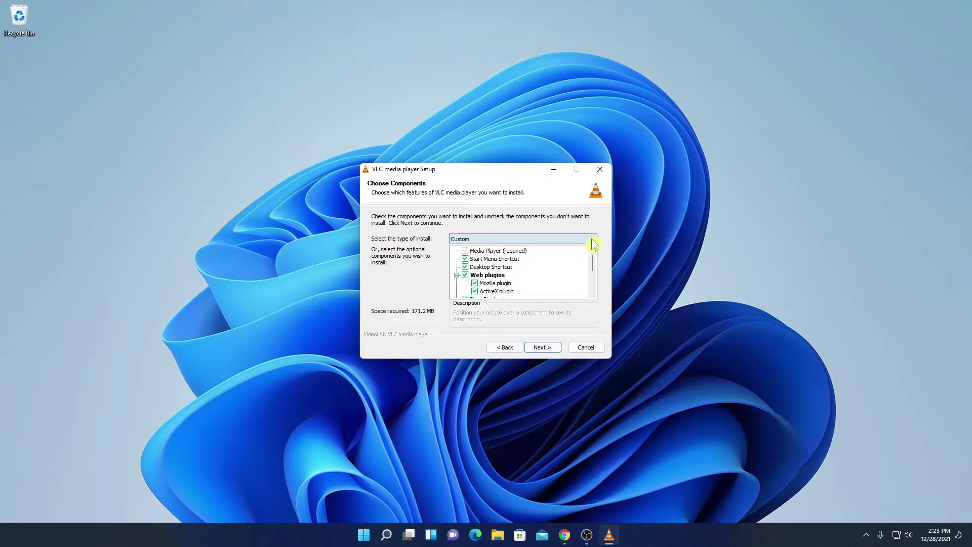
{"action": "left_click", "coordinate": [593, 245]}
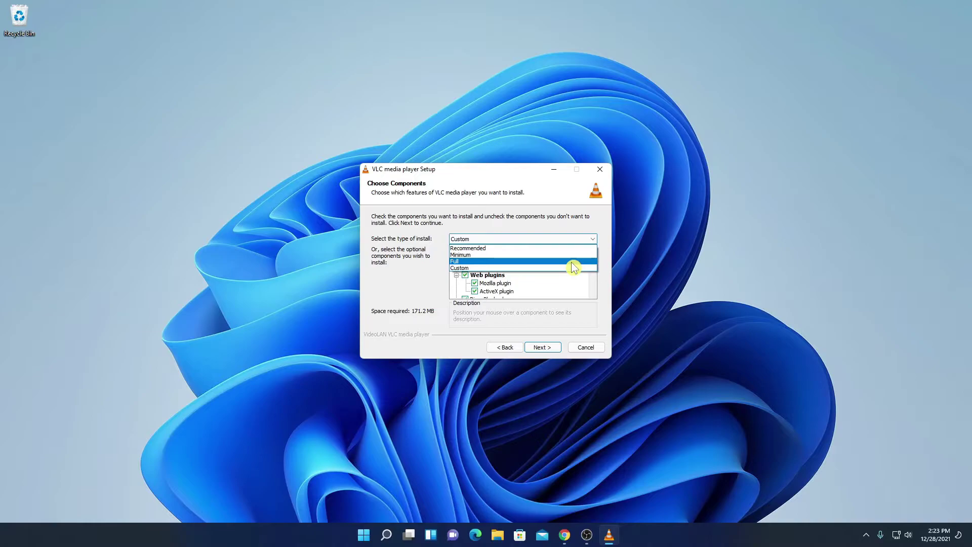
{"action": "left_click", "coordinate": [573, 262]}
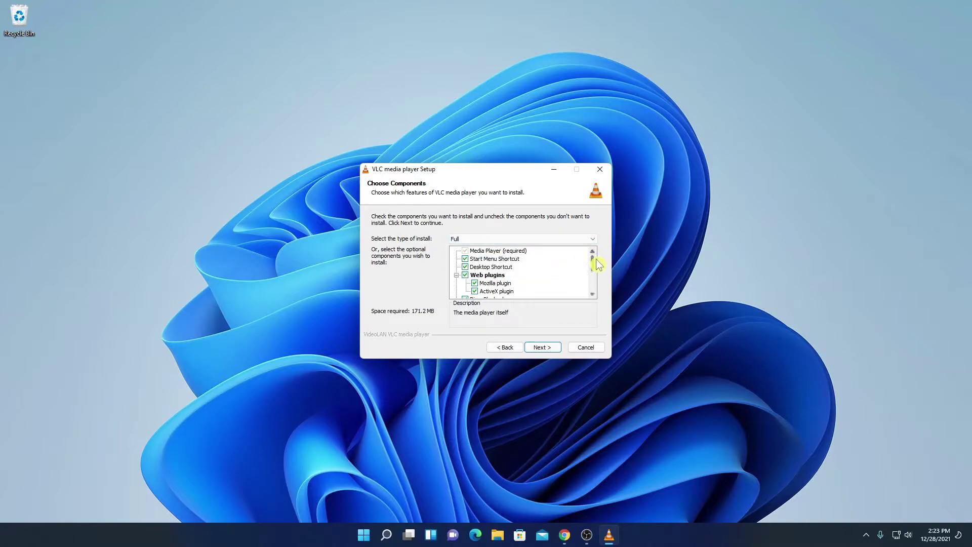
{"action": "left_click_drag", "start_coordinate": [598, 263], "coordinate": [593, 254]}
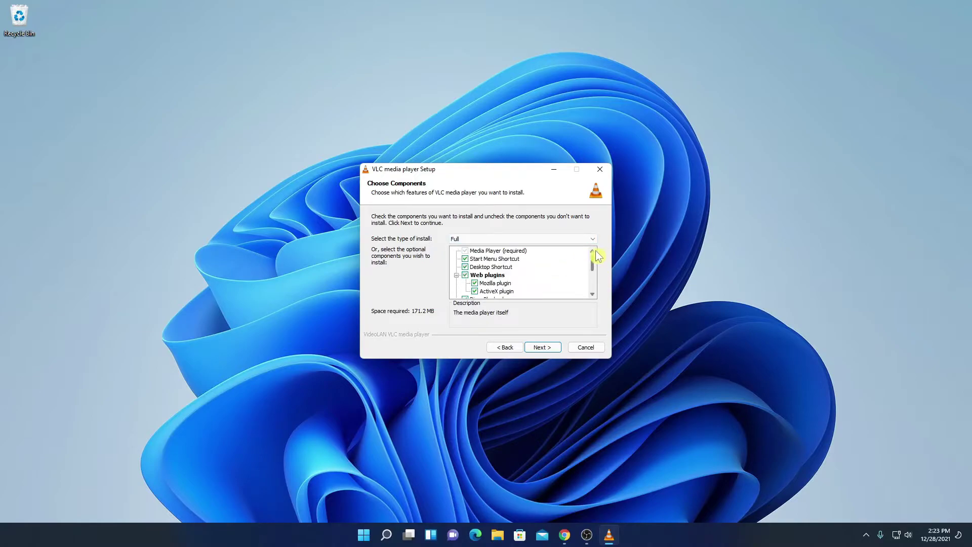
Step: Install VLC to the default VideoLAN folder and untick launching VLC after setup
{"action": "left_click", "coordinate": [543, 349]}
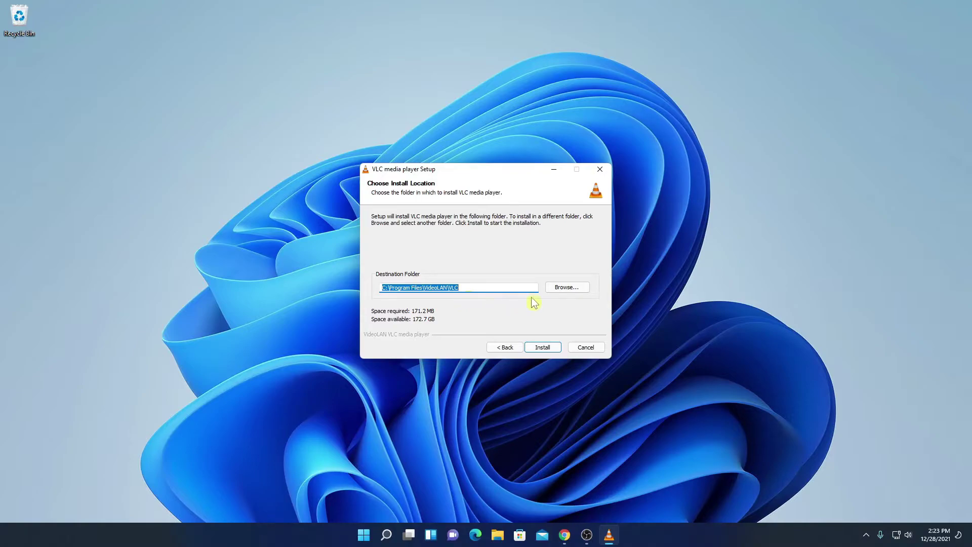
{"action": "left_click", "coordinate": [579, 288]}
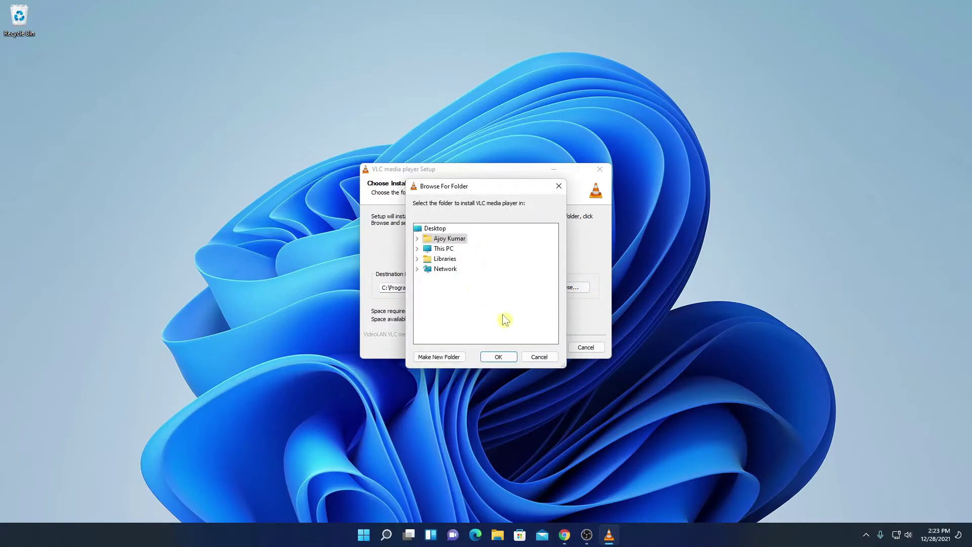
{"action": "left_click", "coordinate": [533, 357]}
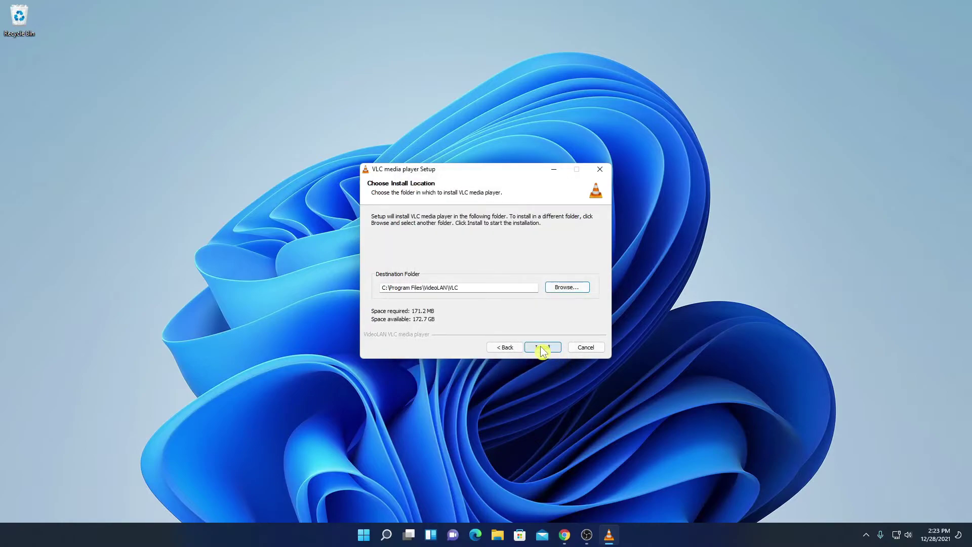
{"action": "left_click", "coordinate": [541, 347]}
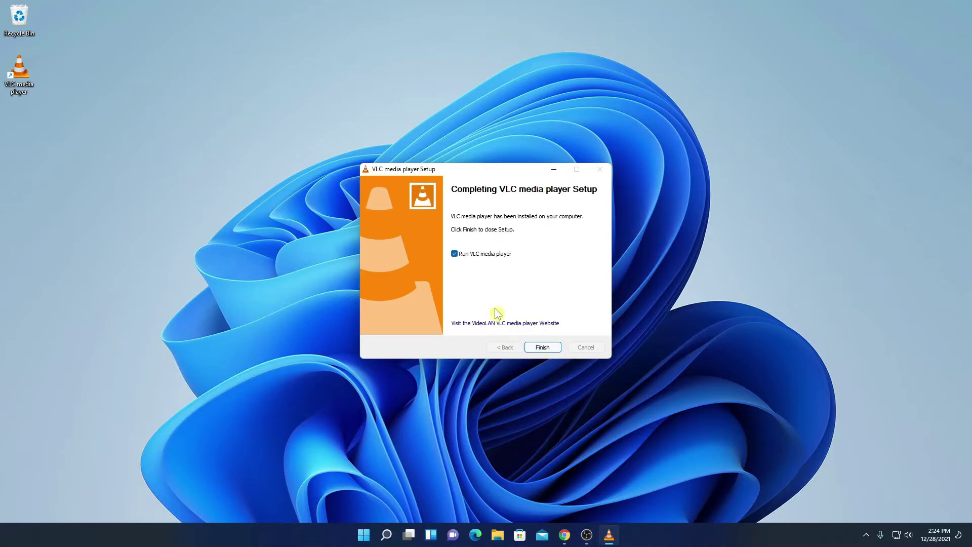
{"action": "left_click", "coordinate": [454, 254]}
Step: Finish the setup, select and deselect the new VLC desktop shortcut, then bring up Windows search
{"action": "left_click", "coordinate": [544, 348]}
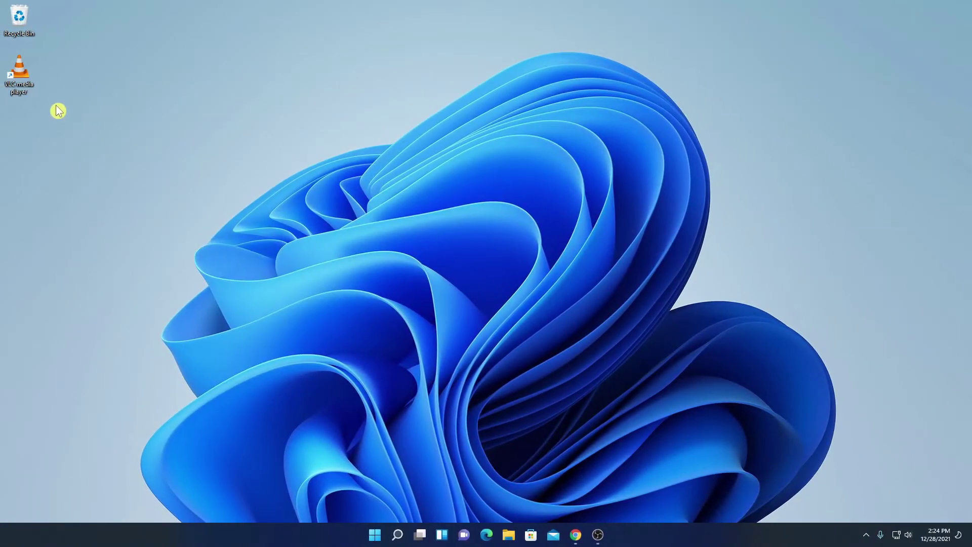
{"action": "left_click_drag", "start_coordinate": [47, 100], "coordinate": [15, 66]}
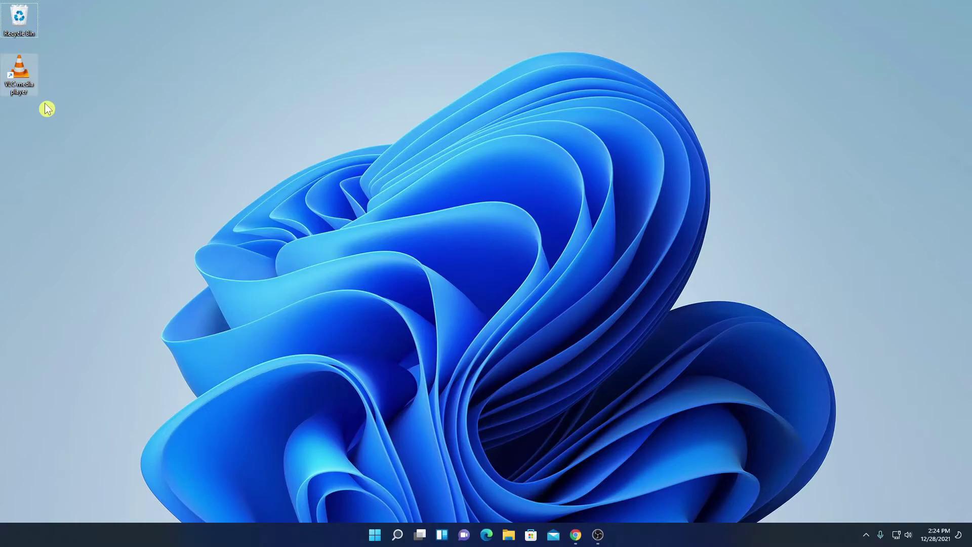
{"action": "left_click", "coordinate": [187, 167]}
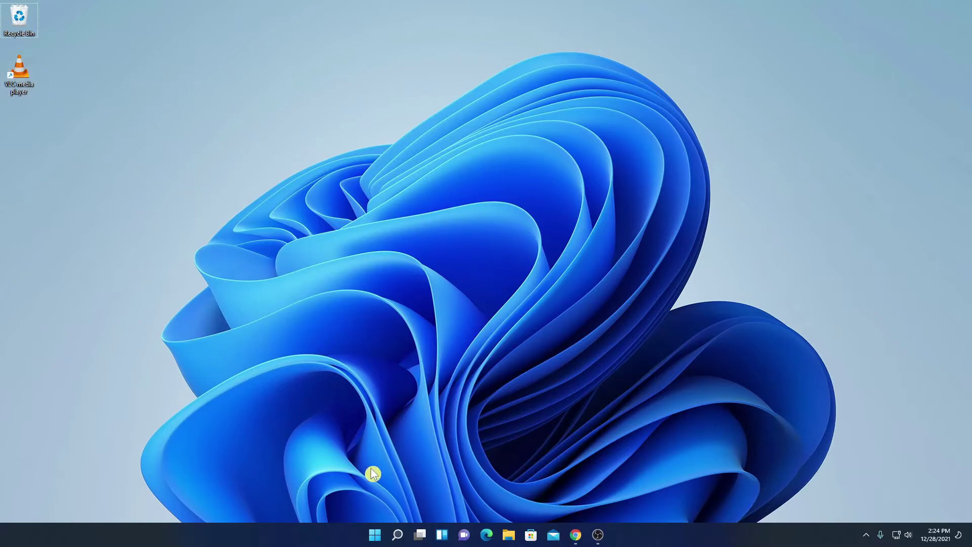
{"action": "left_click", "coordinate": [397, 534]}
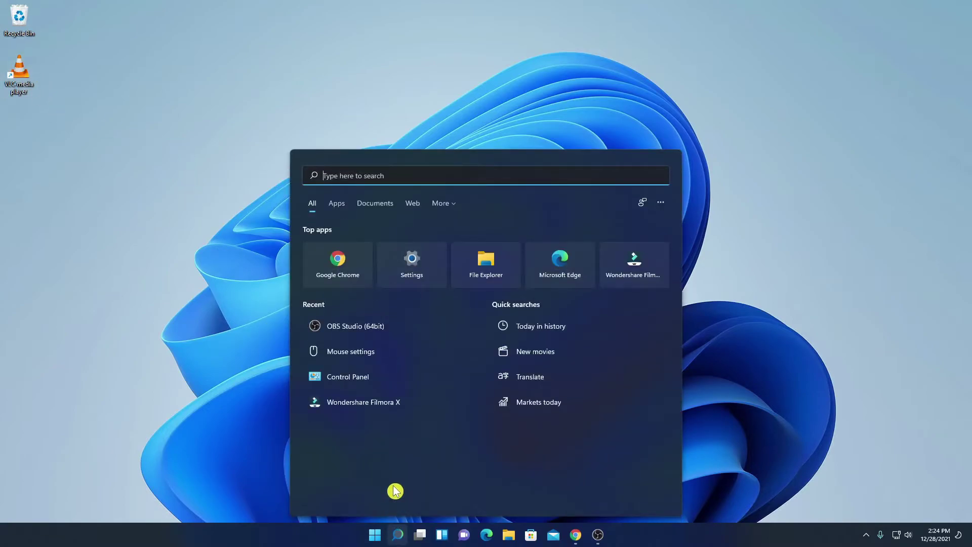
Step: Search for 'vlc' and start VLC media player from the best match
{"action": "type", "text": "vlc media player"}
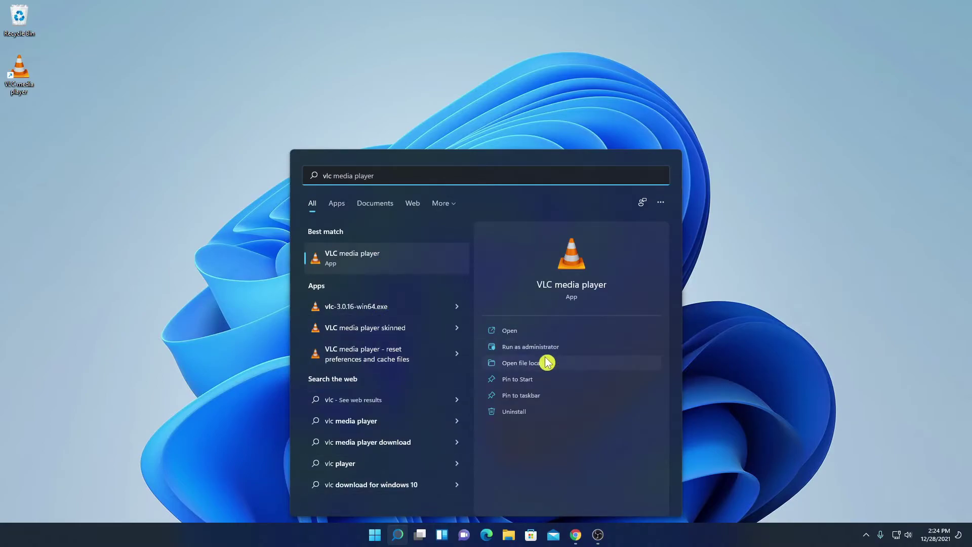
{"action": "left_click", "coordinate": [527, 336]}
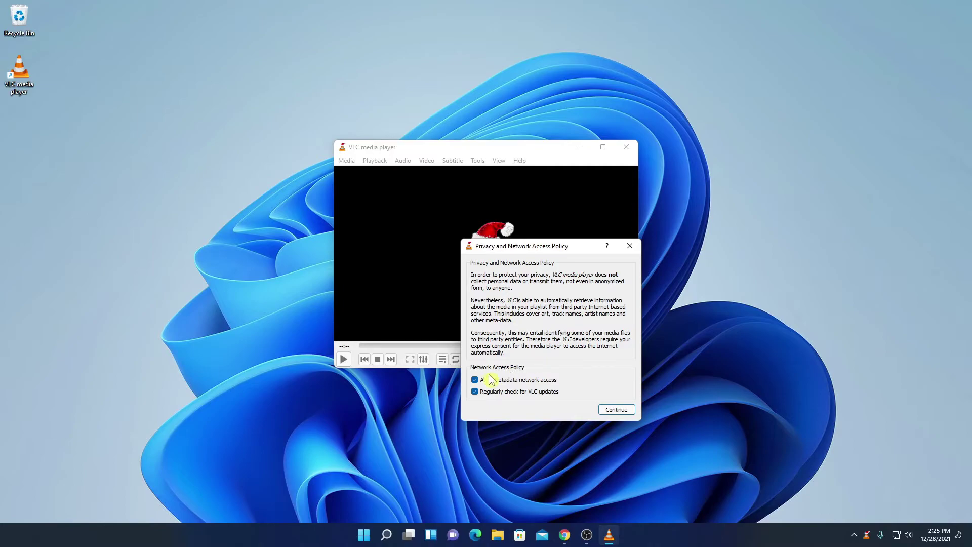
Step: Keep metadata network access and update checks allowed, then continue past the privacy policy
{"action": "left_click", "coordinate": [474, 379]}
{"action": "left_click", "coordinate": [624, 412]}
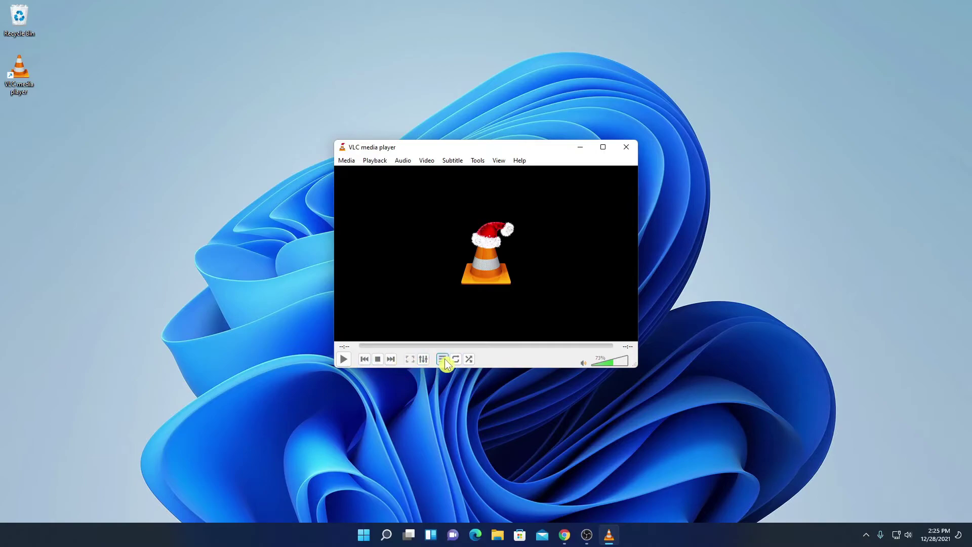
Step: Browse the Playback, Audio, Video and Subtitle menus, then open the Media menu
{"action": "left_click", "coordinate": [345, 161]}
{"action": "mouse_move", "coordinate": [374, 160]}
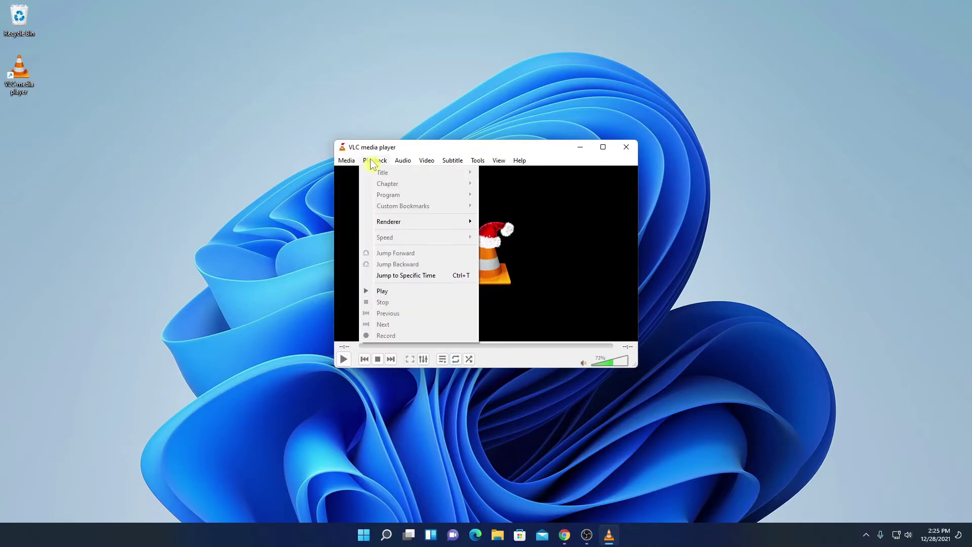
{"action": "mouse_move", "coordinate": [422, 162]}
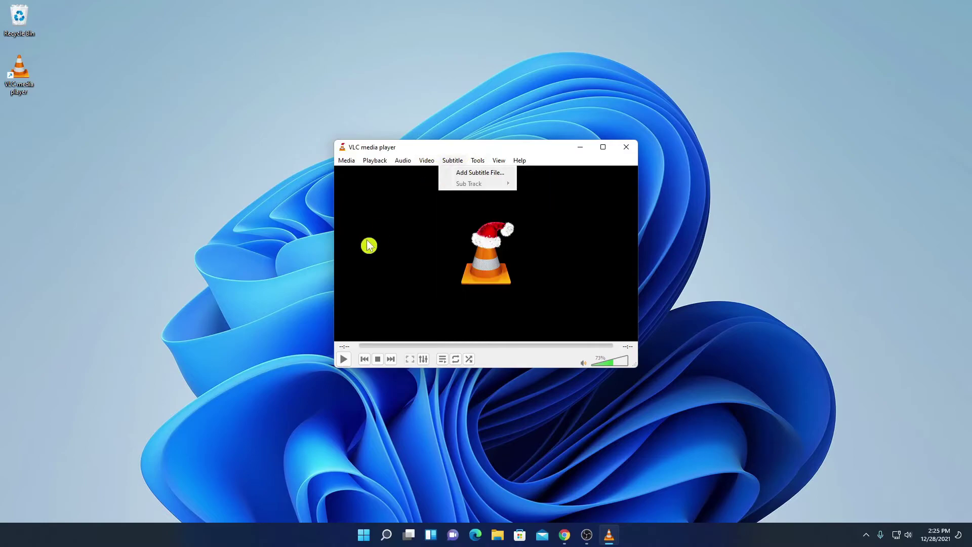
{"action": "left_click", "coordinate": [356, 277]}
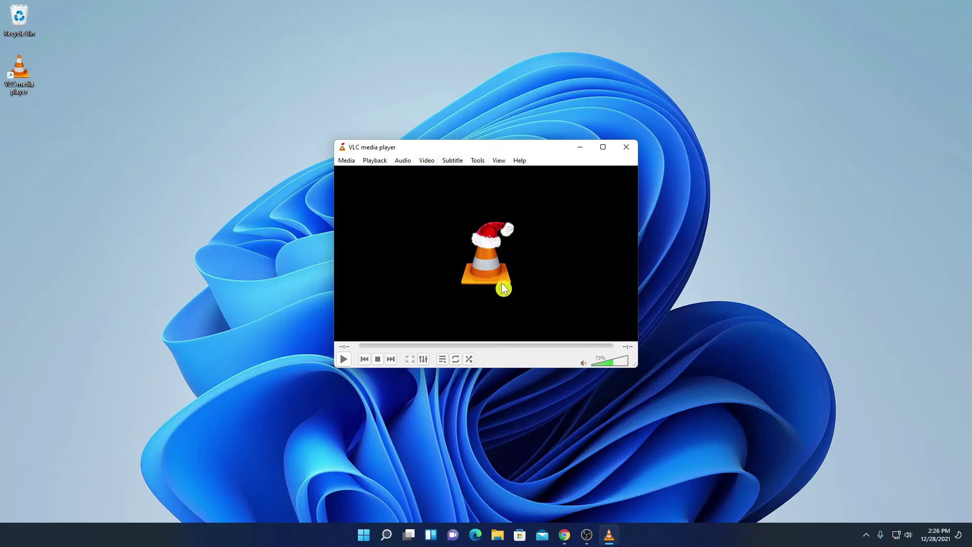
{"action": "left_click", "coordinate": [347, 160]}
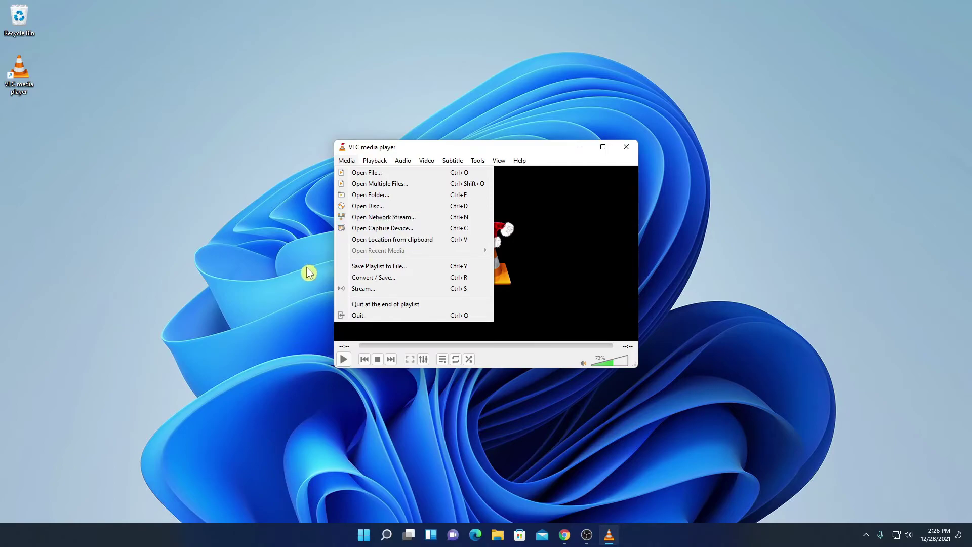
Step: In Chrome, open the 'How to Install Eclipse IDE on Windows 11' YouTube video
{"action": "left_click", "coordinate": [566, 538]}
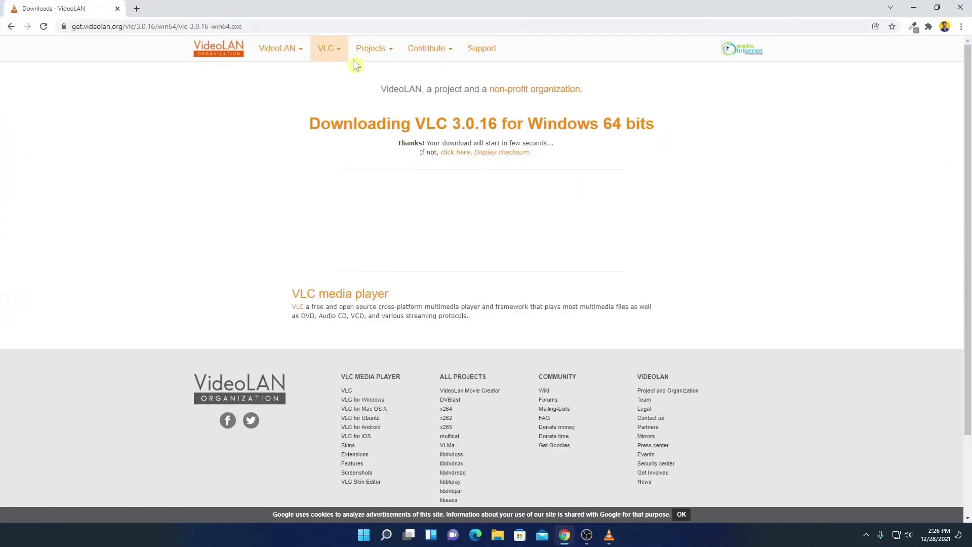
{"action": "left_click", "coordinate": [358, 26]}
{"action": "type", "text": "youtube.com/watch?v=KMfXGV4vbt4&t=67s"}
{"action": "key", "text": "Return"}
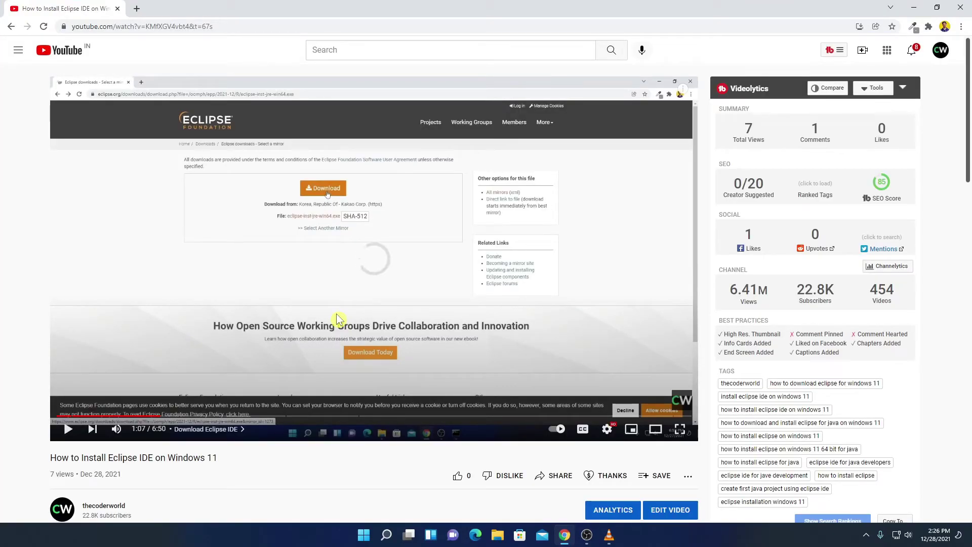
Step: Copy the video's URL from the address bar and minimize Chrome back to VLC
{"action": "left_click", "coordinate": [233, 28]}
{"action": "key", "text": "ctrl+a"}
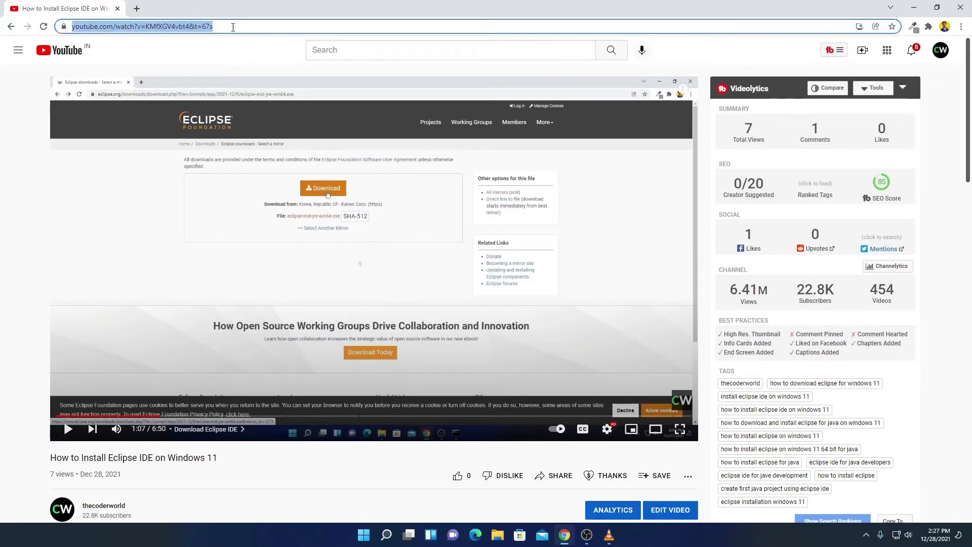
{"action": "right_click", "coordinate": [233, 27]}
{"action": "left_click", "coordinate": [282, 101]}
{"action": "left_click", "coordinate": [914, 8]}
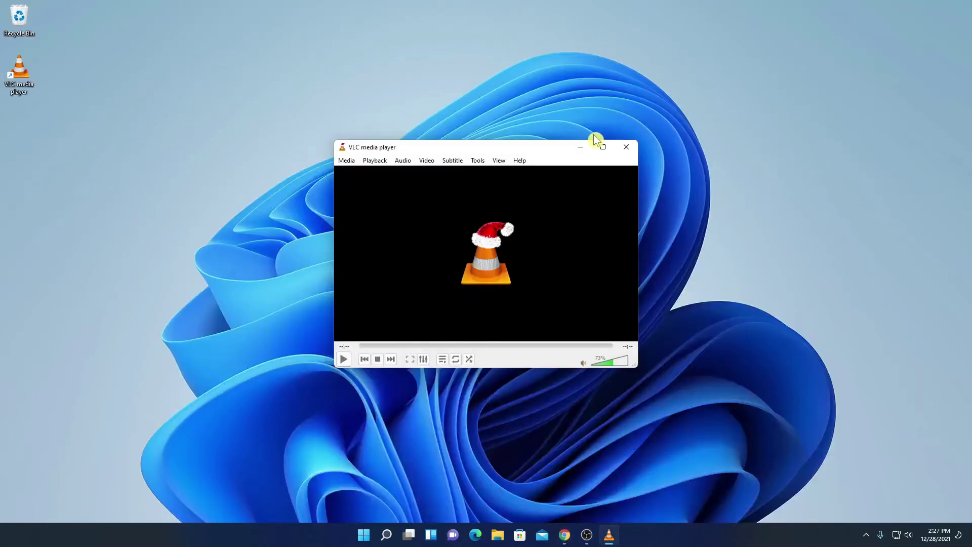
Step: Paste the copied YouTube URL into Open Network Stream and play the Eclipse install video
{"action": "left_click", "coordinate": [347, 161]}
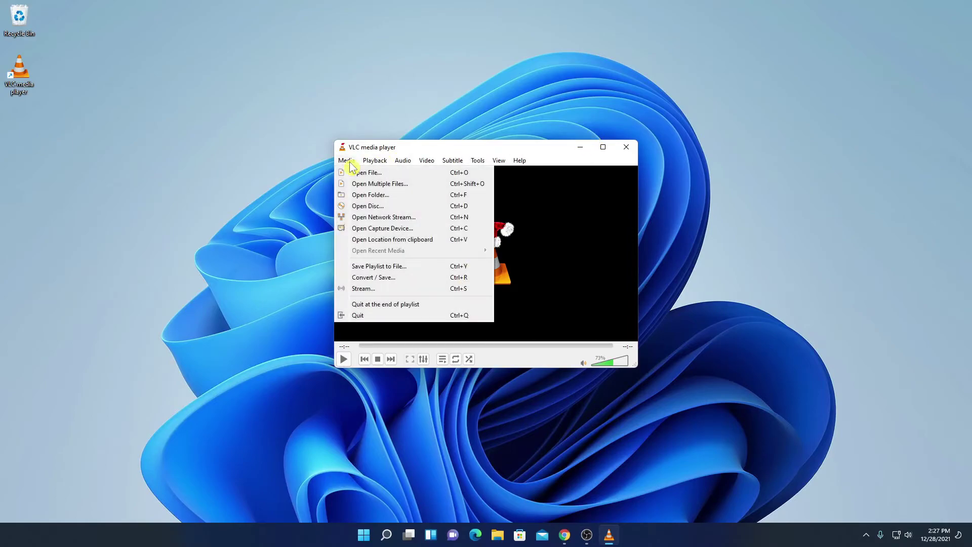
{"action": "left_click", "coordinate": [457, 223]}
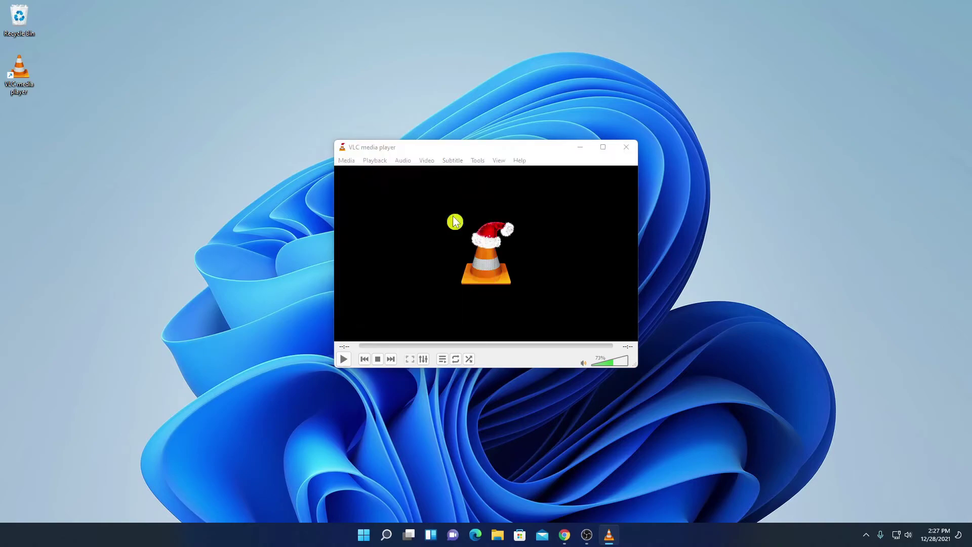
{"action": "right_click", "coordinate": [413, 210]}
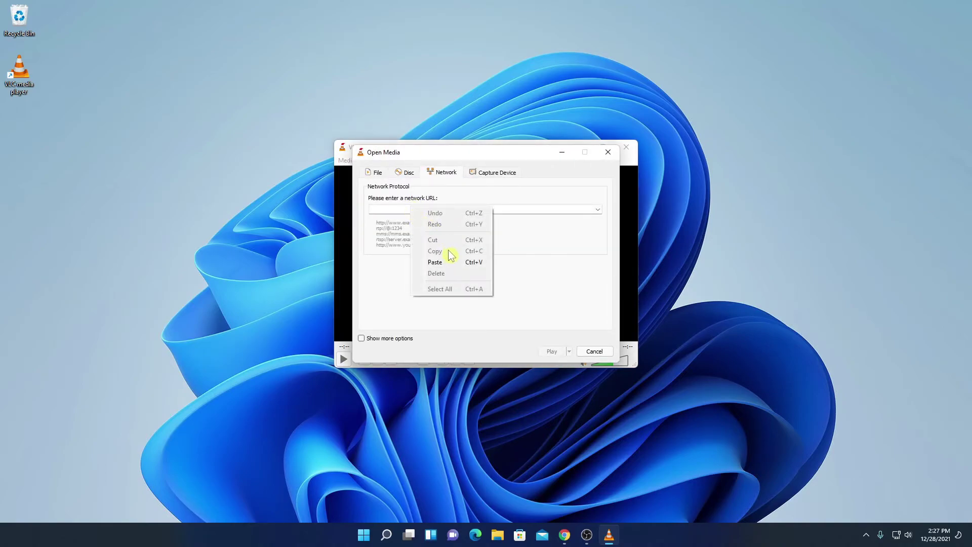
{"action": "left_click", "coordinate": [450, 255]}
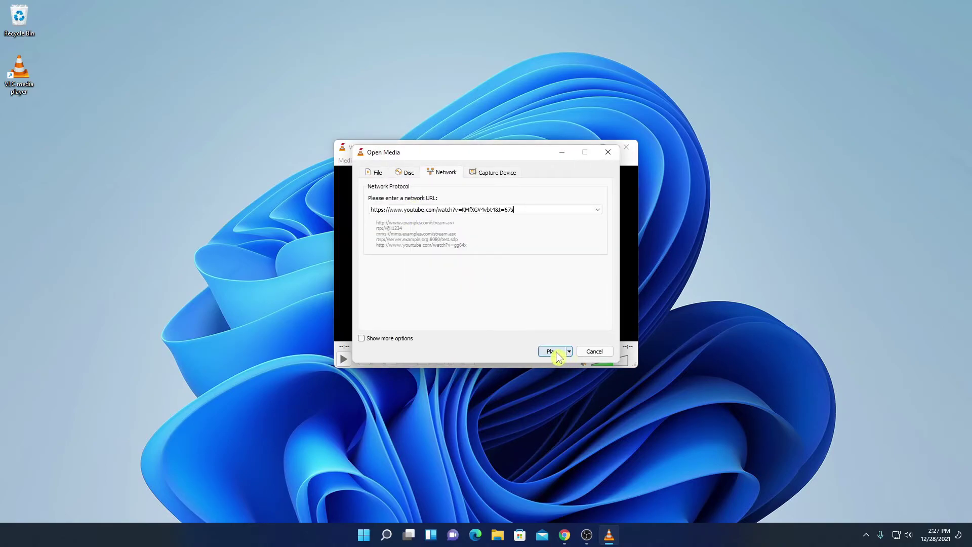
{"action": "left_click", "coordinate": [557, 351]}
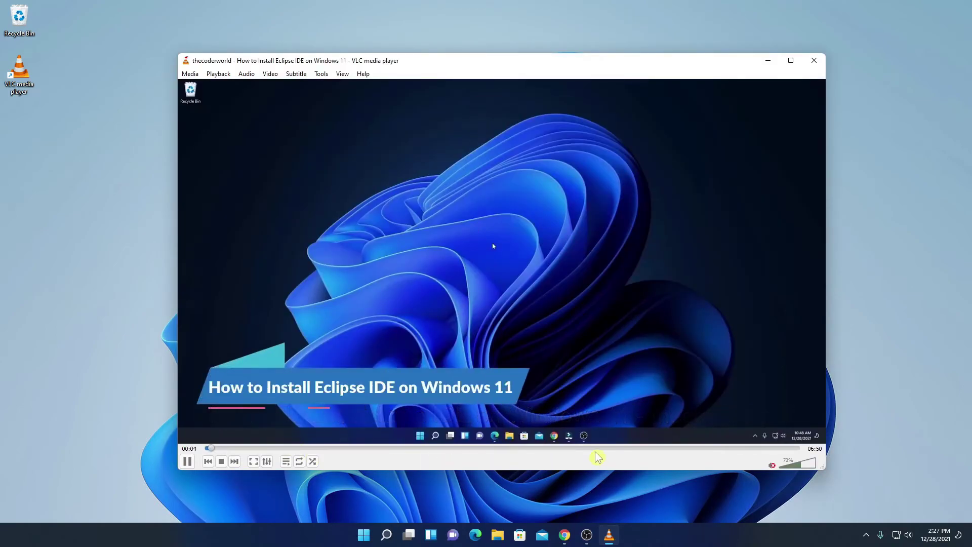
Step: Pause the Eclipse video and close the Add Subtitle File picker without loading a subtitle
{"action": "key", "text": "space"}
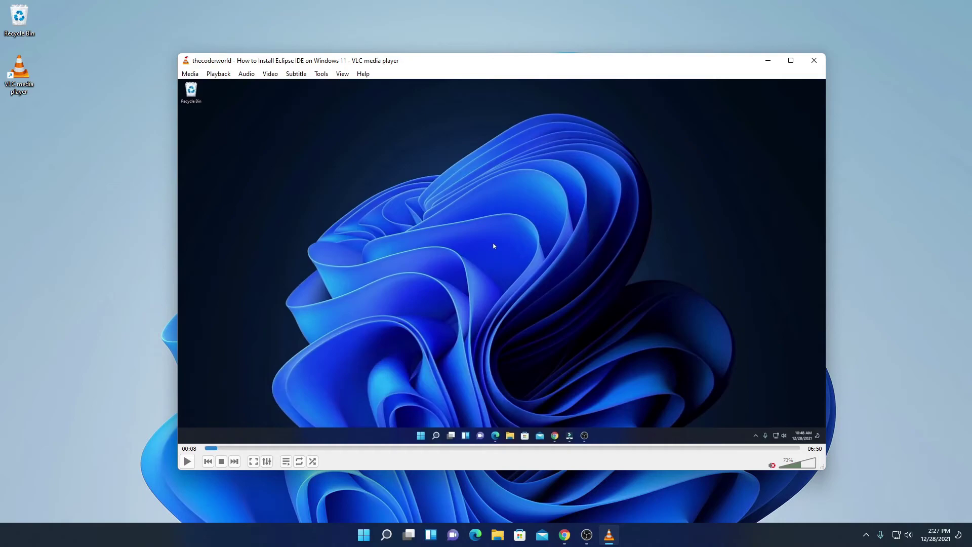
{"action": "left_click", "coordinate": [295, 76]}
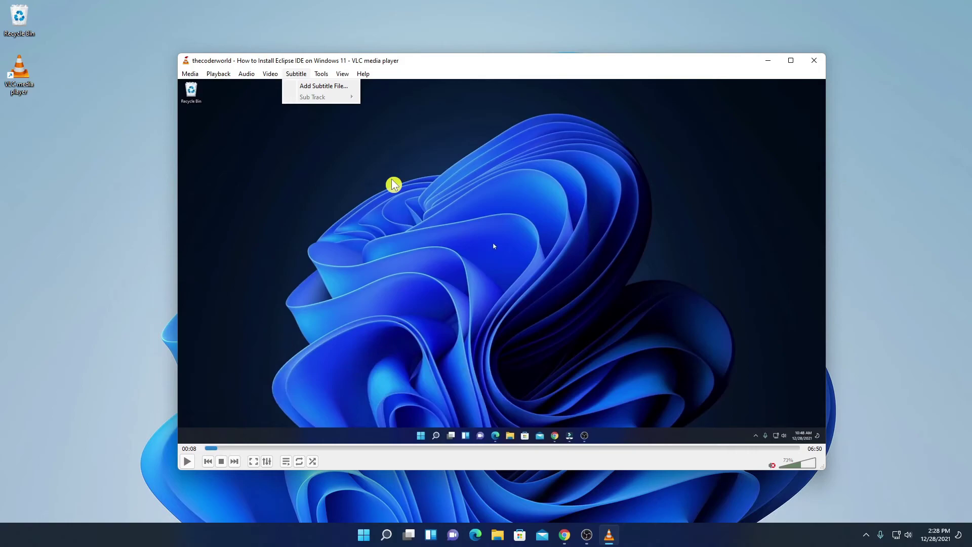
{"action": "left_click", "coordinate": [342, 87]}
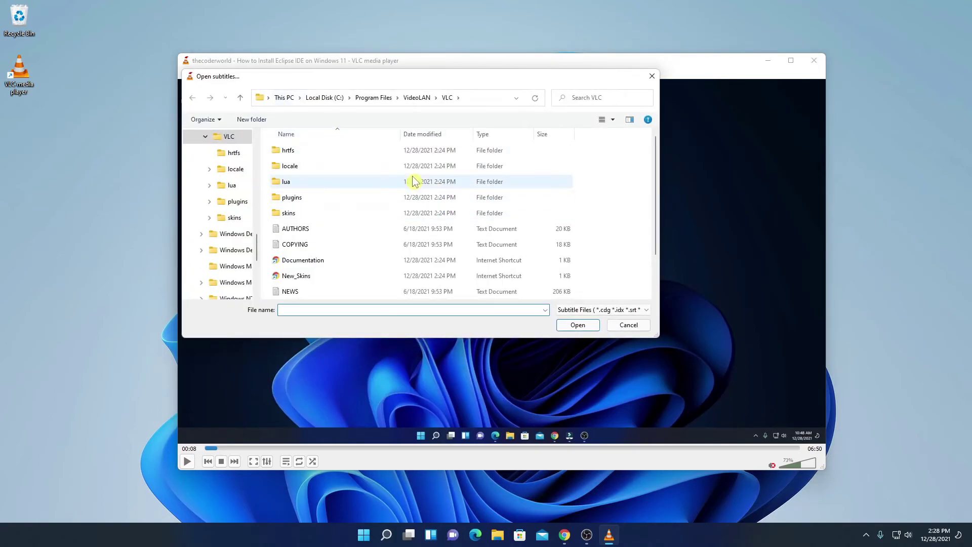
{"action": "left_click", "coordinate": [652, 77]}
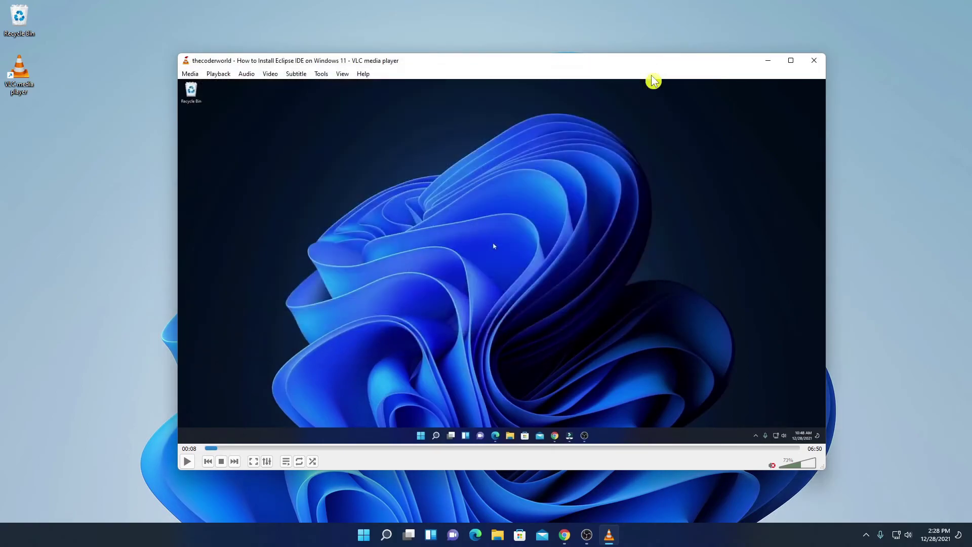
Step: Look through the Audio and Playback menus without changing any settings
{"action": "left_click", "coordinate": [245, 74]}
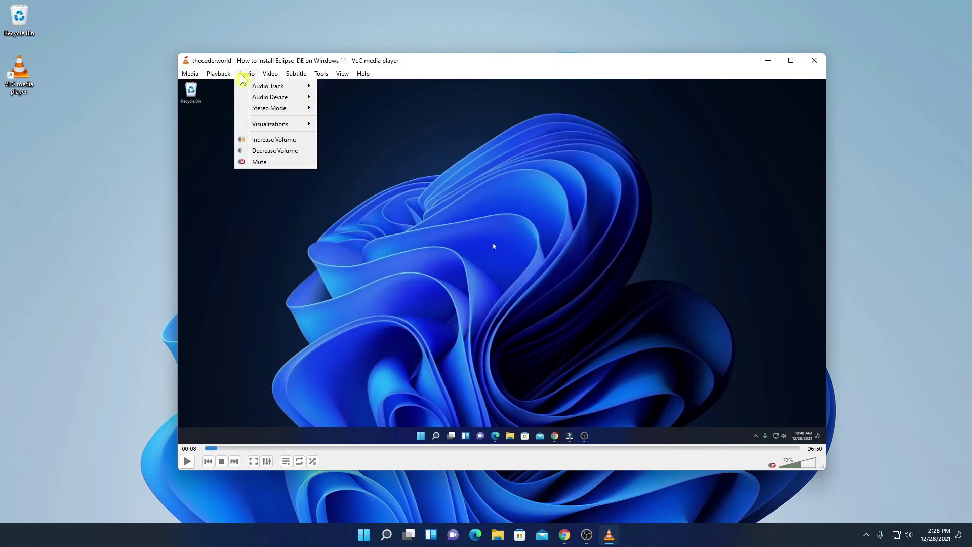
{"action": "mouse_move", "coordinate": [281, 87]}
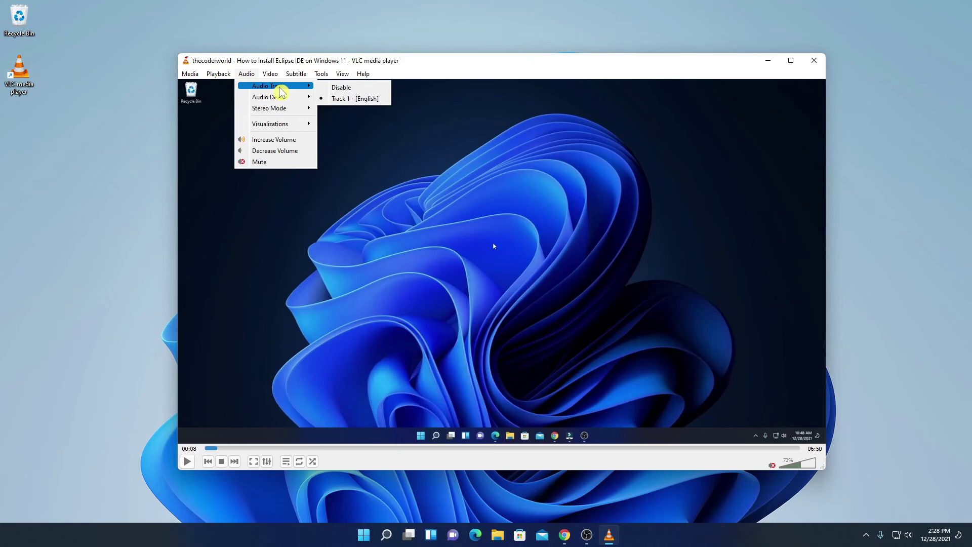
{"action": "left_click", "coordinate": [386, 154]}
{"action": "left_click", "coordinate": [222, 76]}
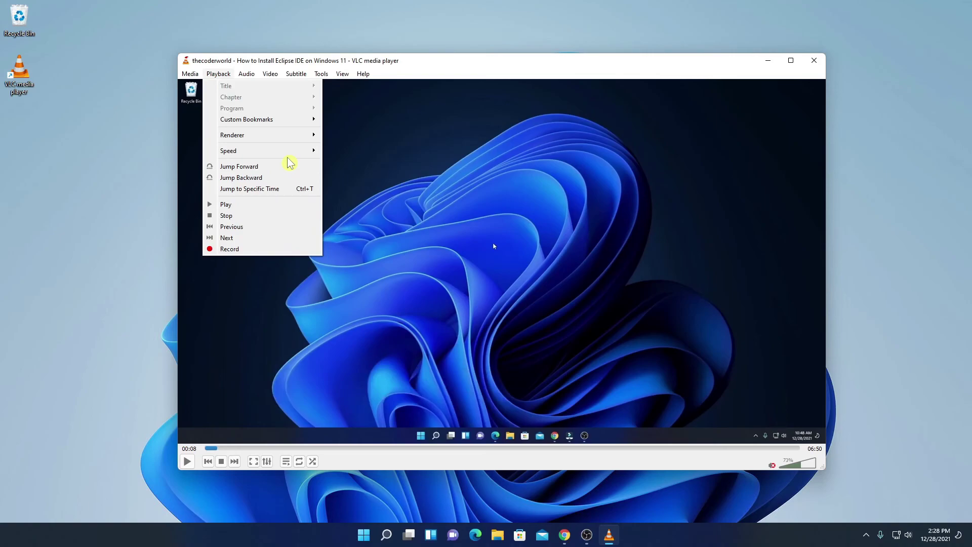
{"action": "left_click", "coordinate": [248, 251]}
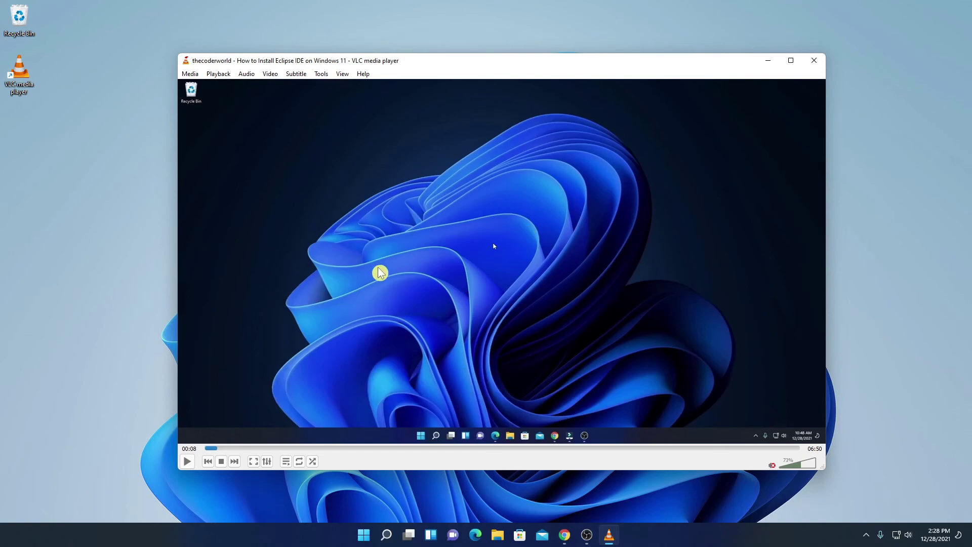